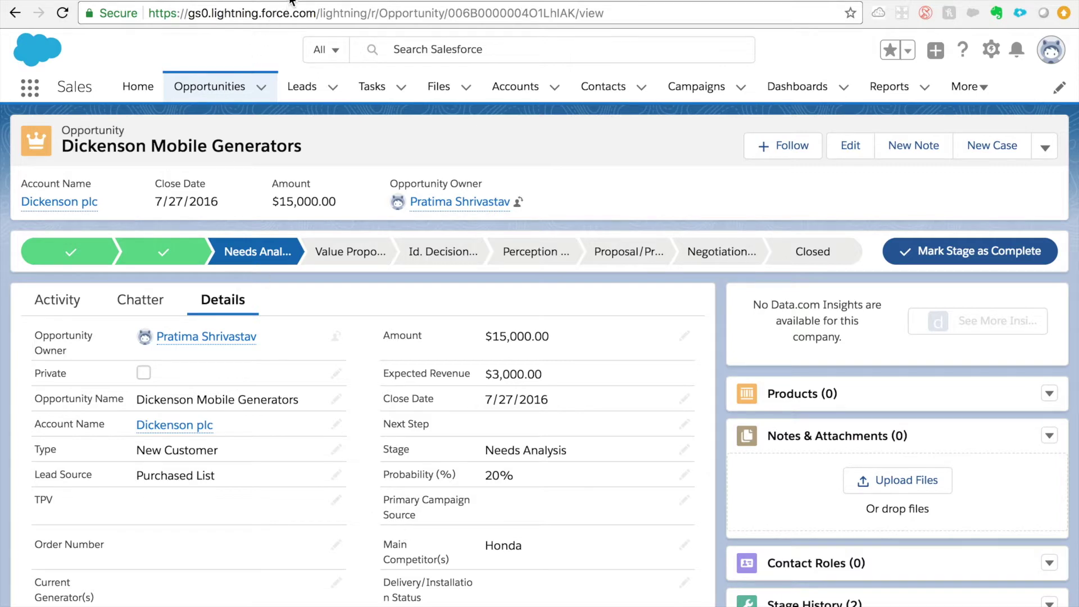
Switch the Opportunities tab to the All Opportunities list view.
{"action": "left_click", "coordinate": [205, 88]}
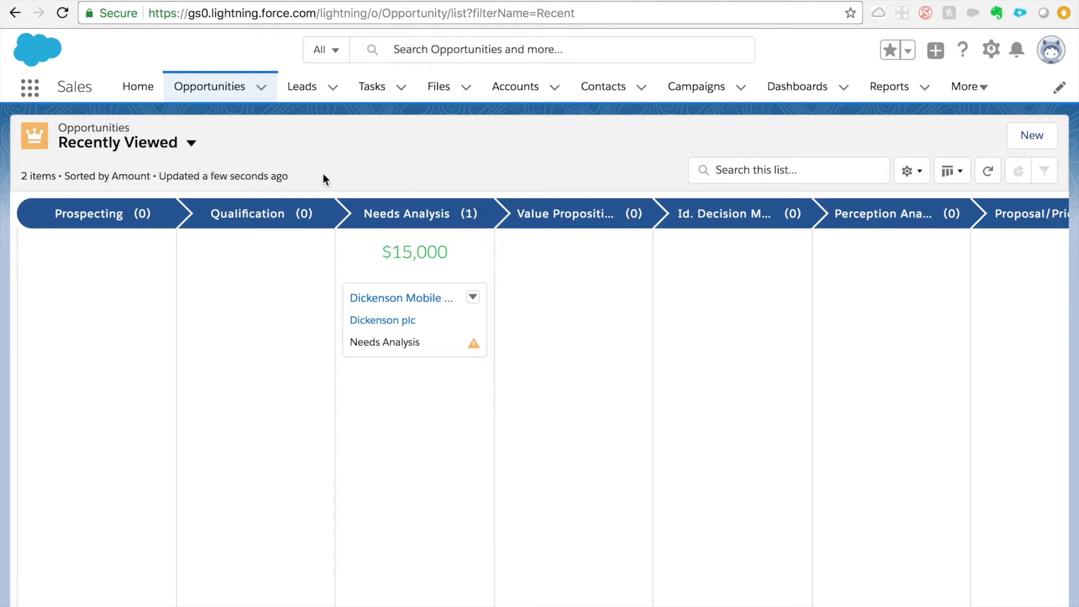
{"action": "left_click", "coordinate": [191, 143]}
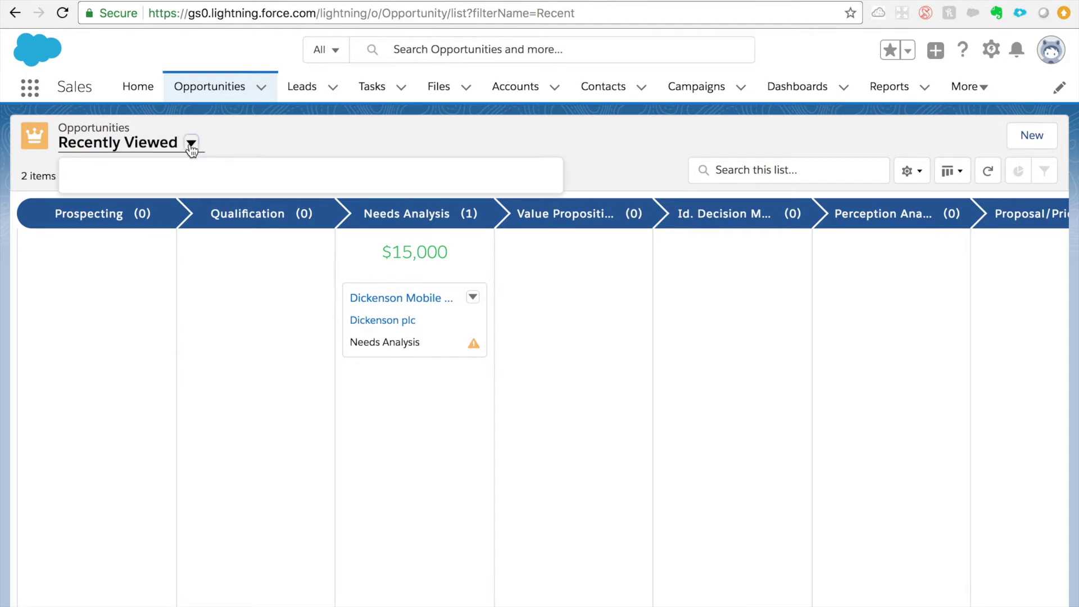
{"action": "left_click", "coordinate": [150, 241]}
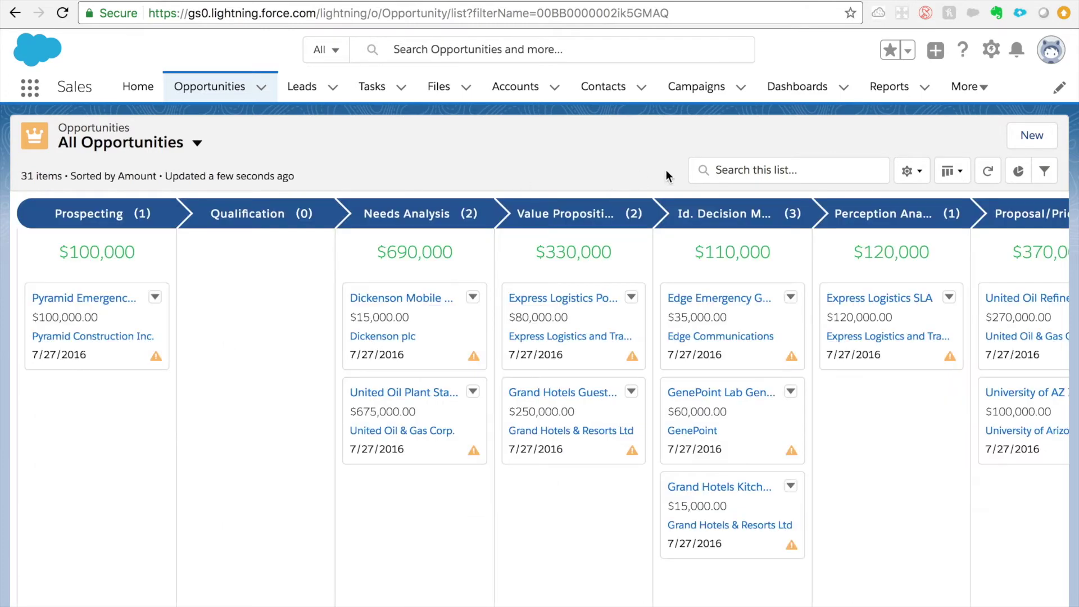
Search the All Opportunities list for 'genepoin' to narrow it to GenePoint deals.
{"action": "left_click", "coordinate": [756, 171]}
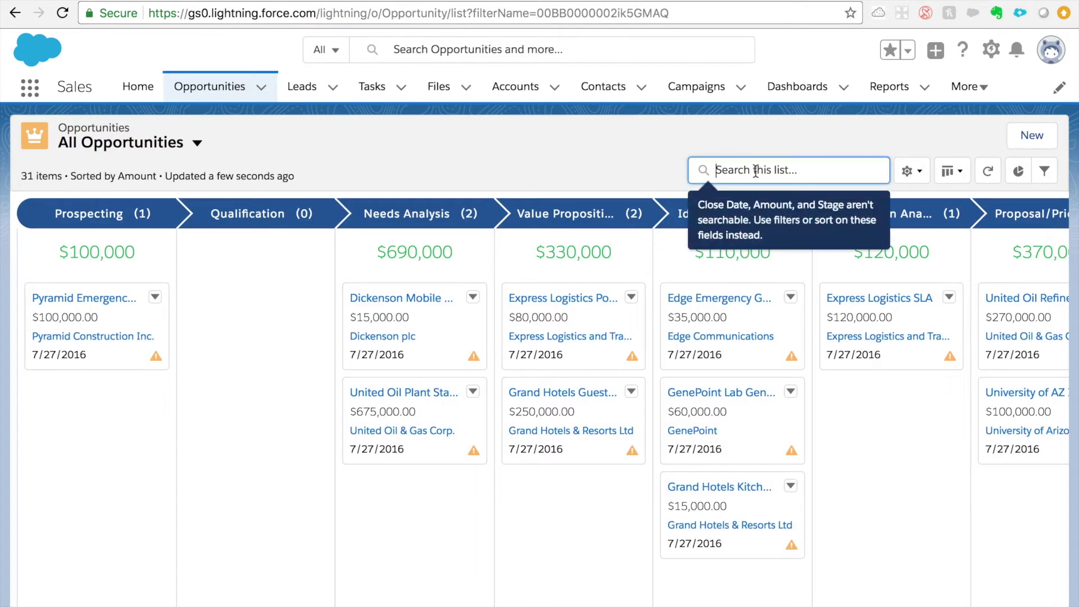
{"action": "type", "text": "gene"}
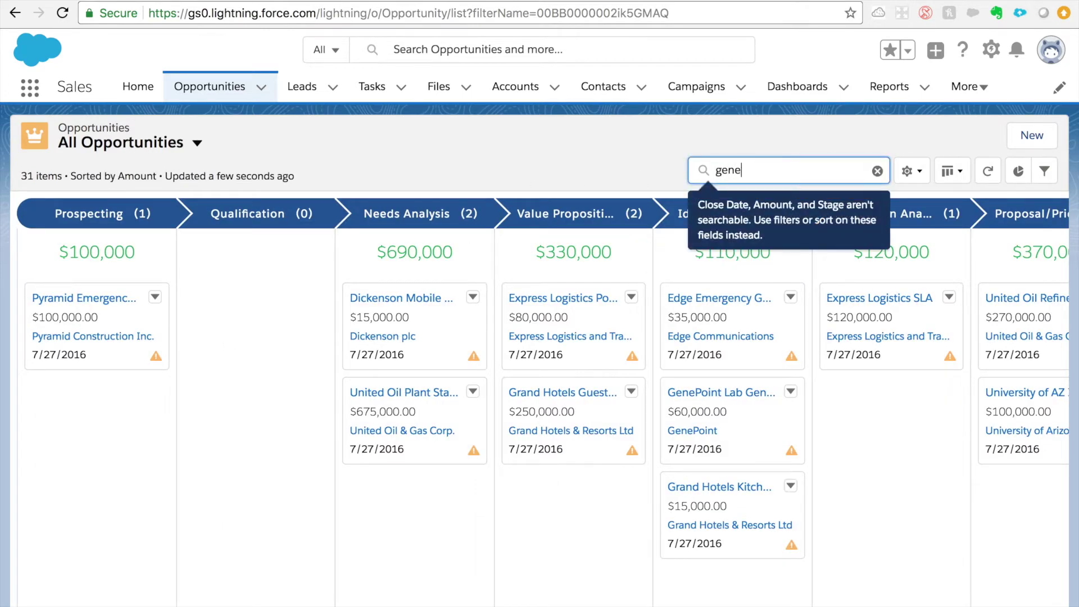
{"action": "key", "text": "Return"}
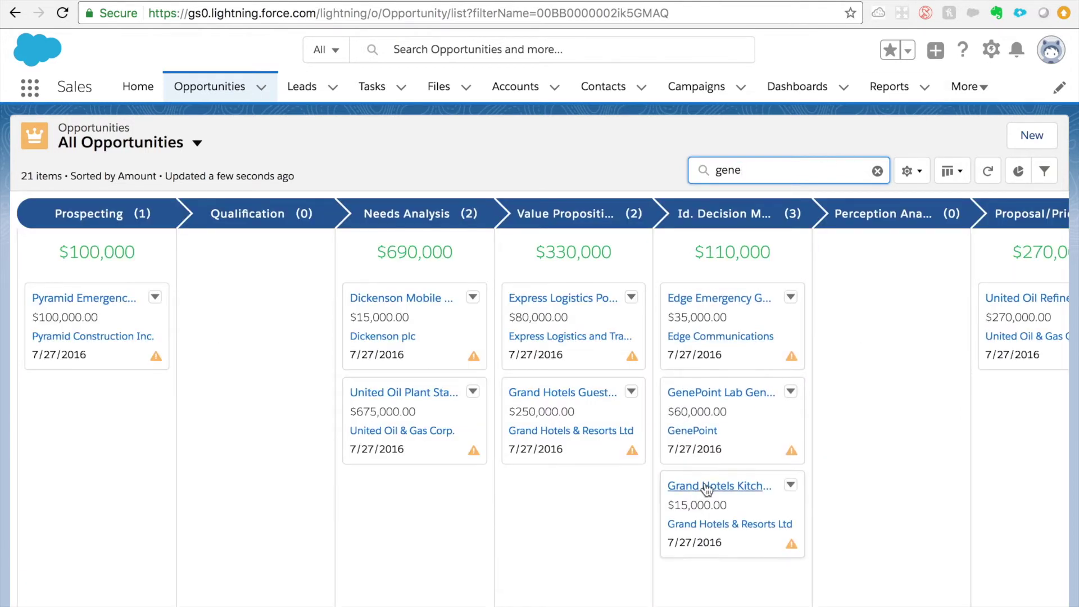
{"action": "type", "text": "poi"}
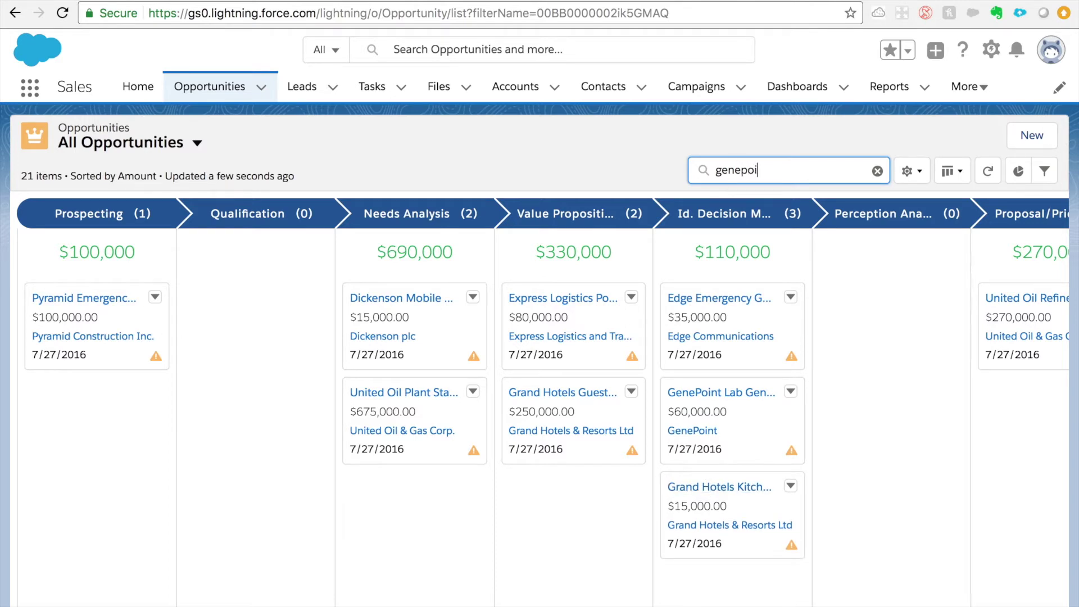
{"action": "type", "text": "n"}
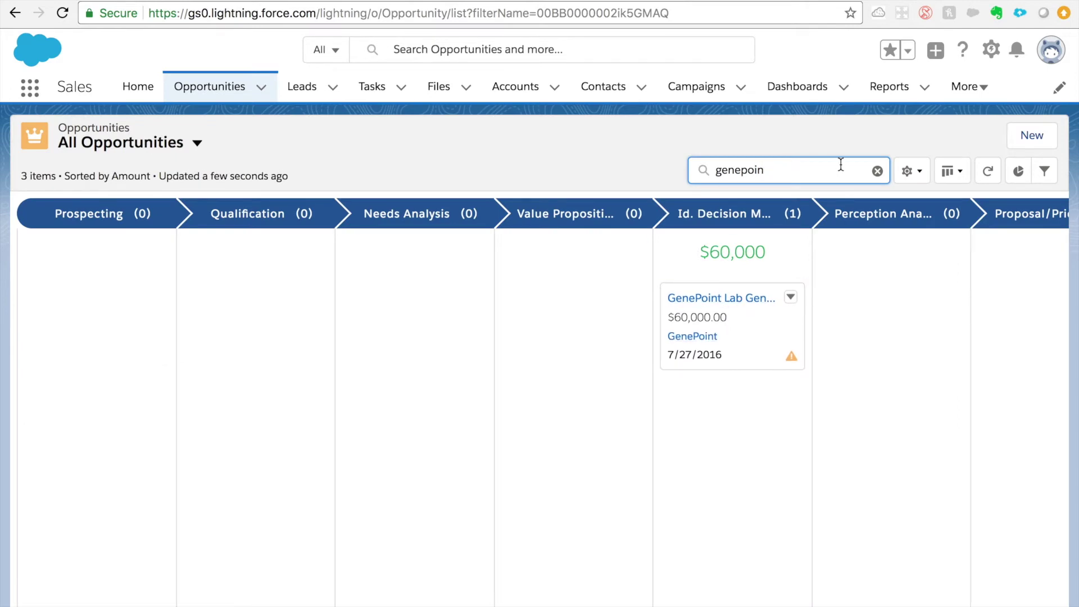
{"action": "left_click", "coordinate": [950, 171]}
Display All Opportunities as a table and clear the 'genepoin' search to show all 31 opportunities.
{"action": "left_click", "coordinate": [928, 230]}
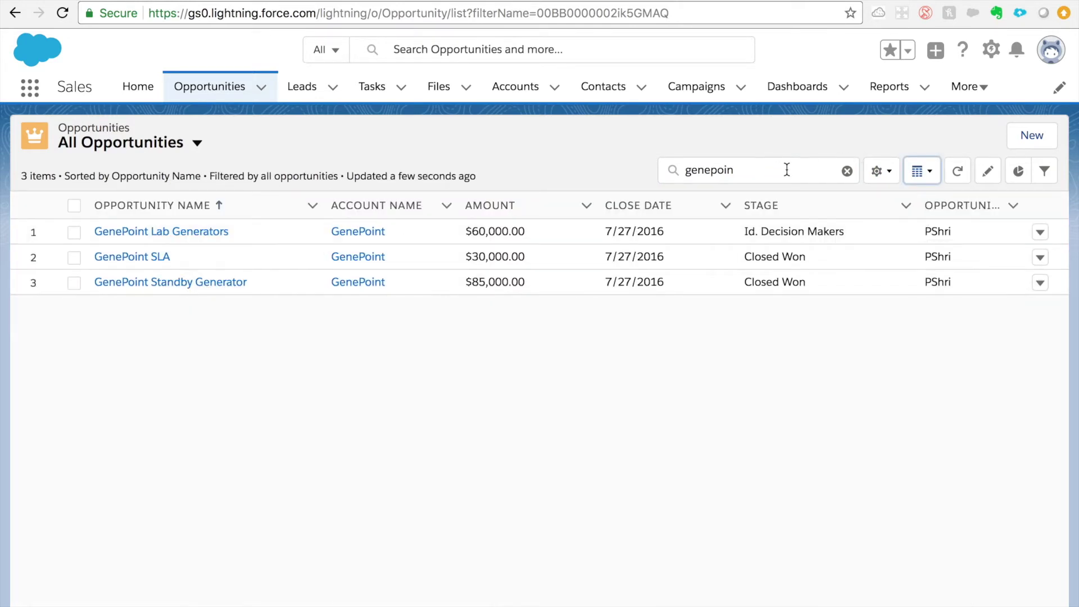
{"action": "left_click", "coordinate": [739, 170]}
{"action": "key", "text": "BackSpace"}
{"action": "key", "text": "BackSpace"}
{"action": "key", "text": "BackSpace"}
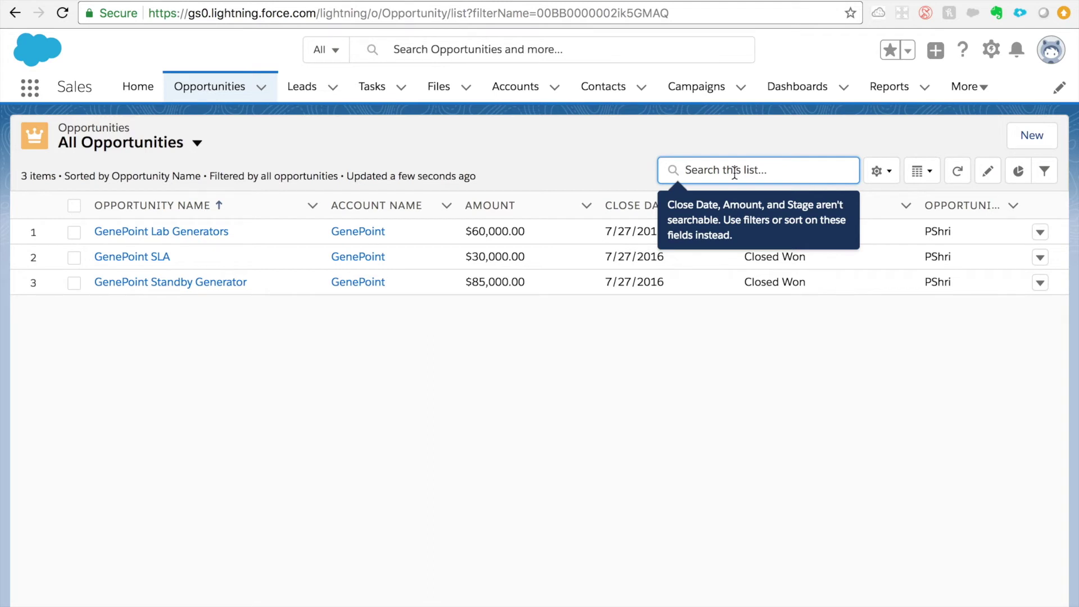
{"action": "left_click", "coordinate": [579, 183]}
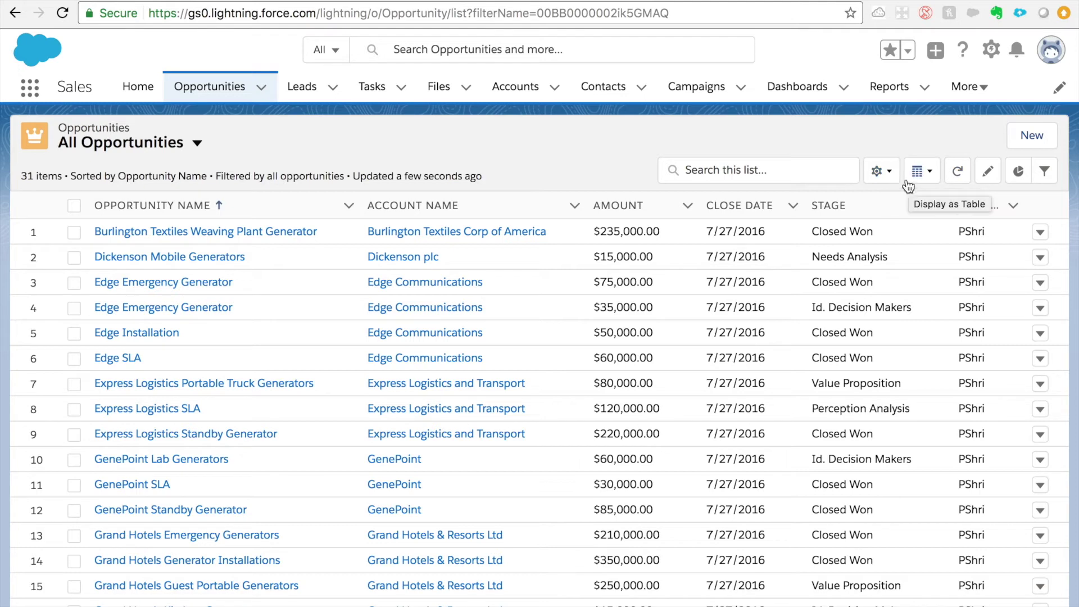
{"action": "left_click", "coordinate": [885, 173]}
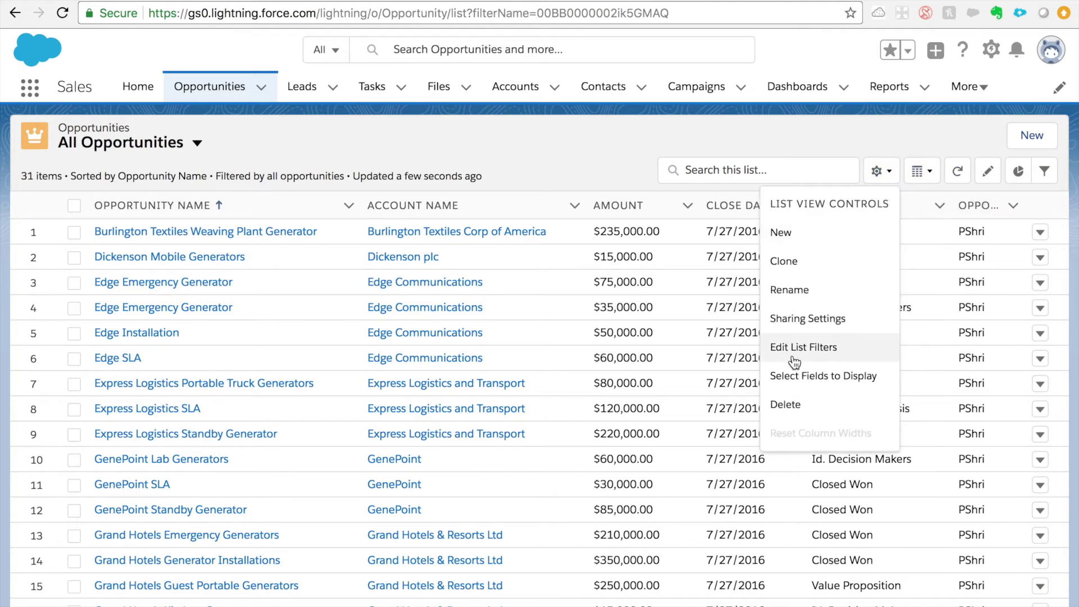
{"action": "left_click", "coordinate": [802, 320]}
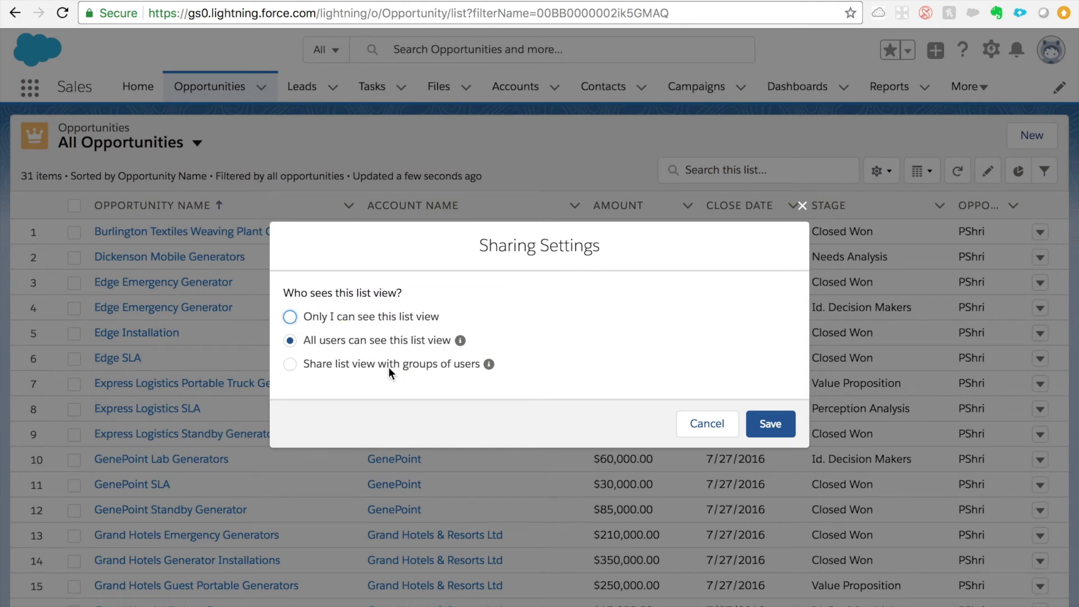
{"action": "mouse_move", "coordinate": [489, 364]}
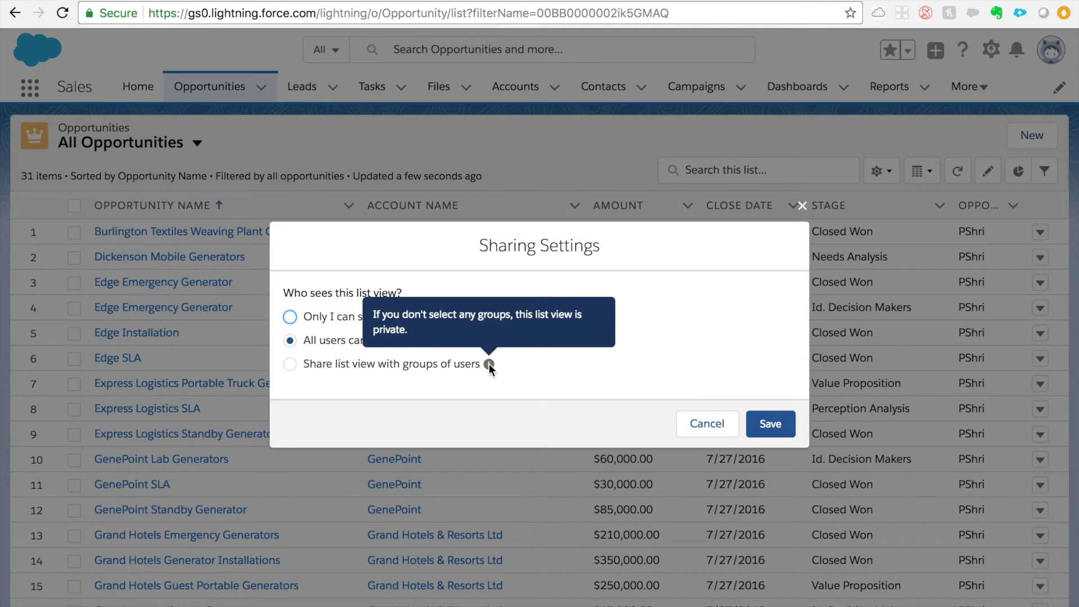
{"action": "left_click", "coordinate": [290, 364]}
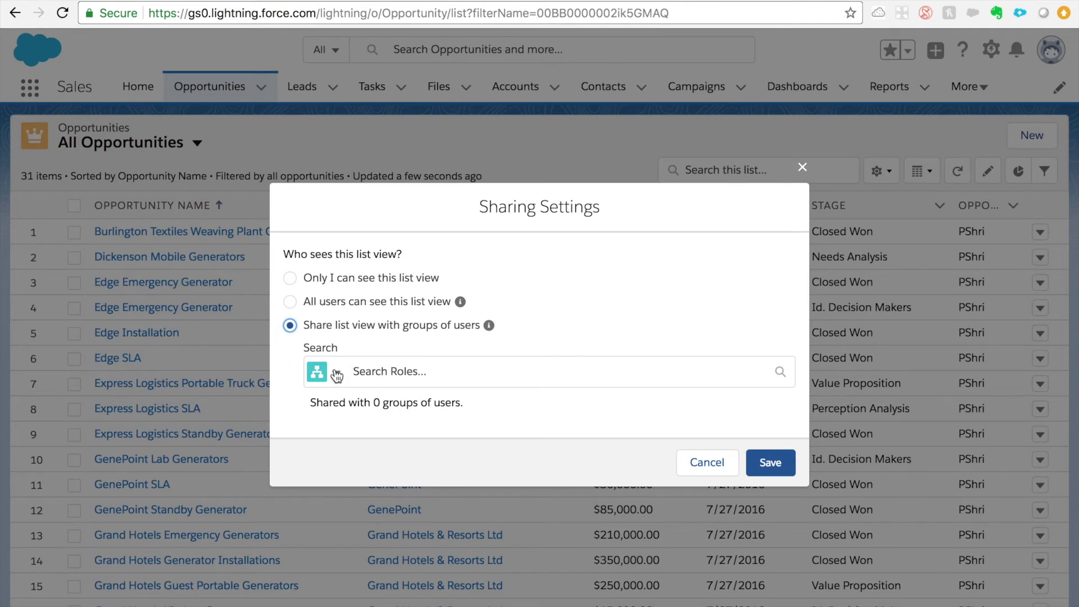
{"action": "left_click", "coordinate": [337, 374]}
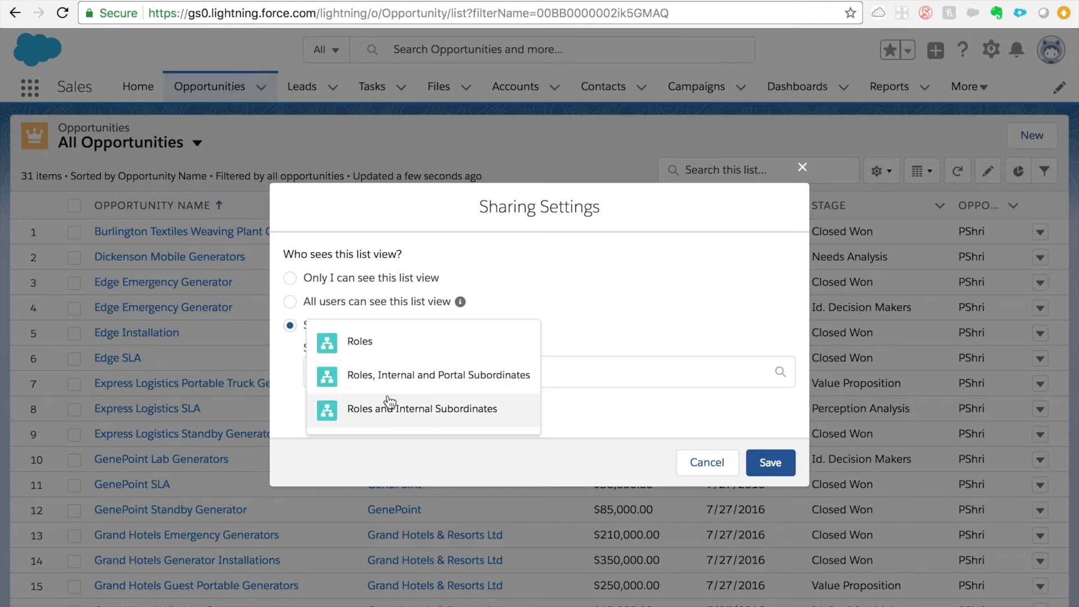
{"action": "left_click", "coordinate": [635, 291]}
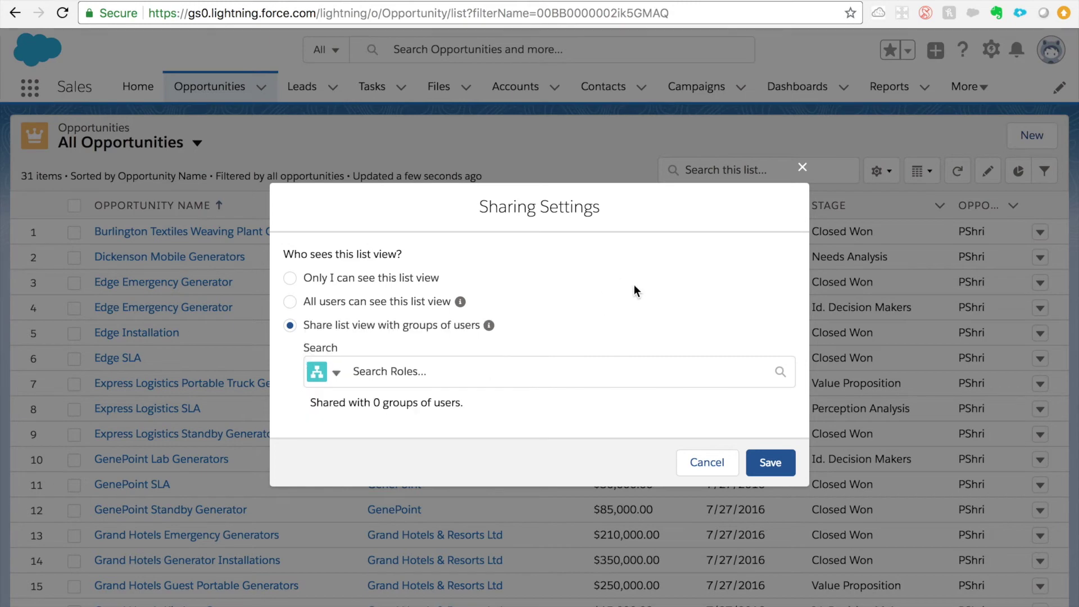
{"action": "left_click", "coordinate": [803, 168]}
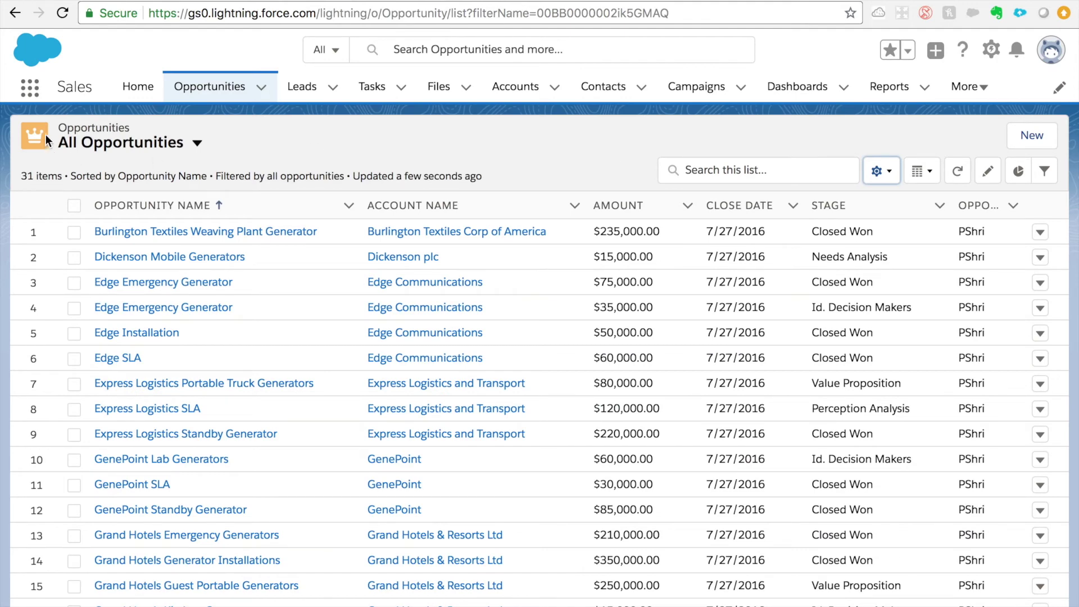
Open the Calendar from the App Launcher by searching 'cal'.
{"action": "left_click", "coordinate": [26, 92]}
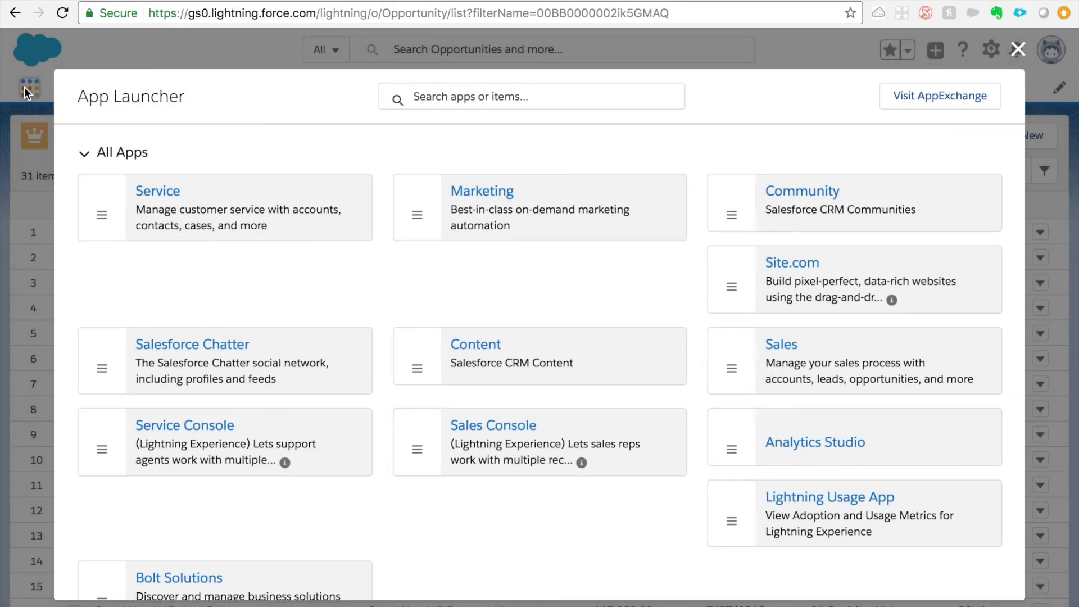
{"action": "type", "text": "ca"}
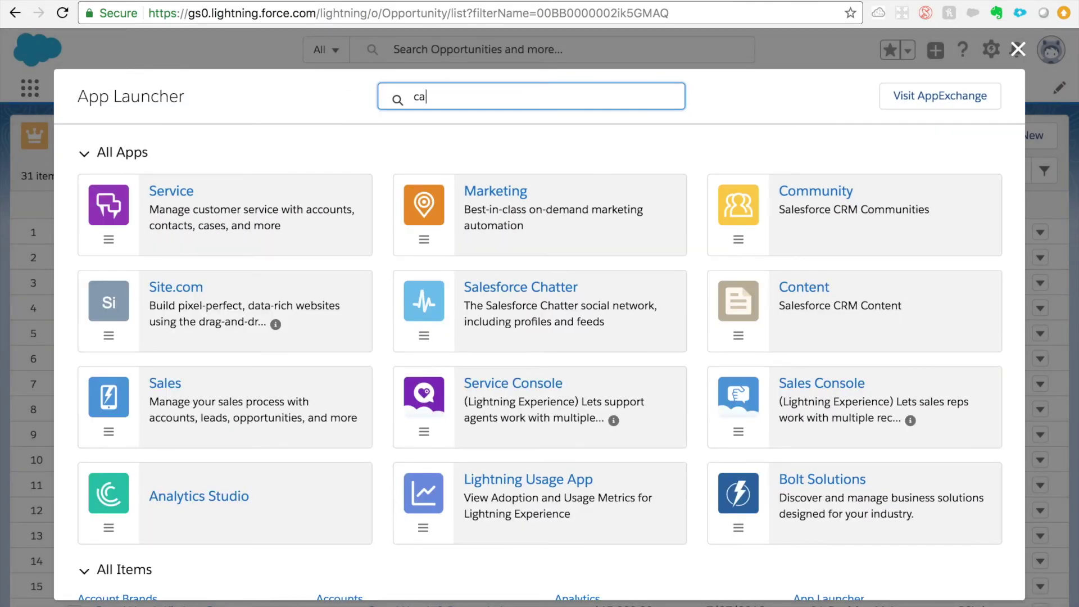
{"action": "type", "text": "l"}
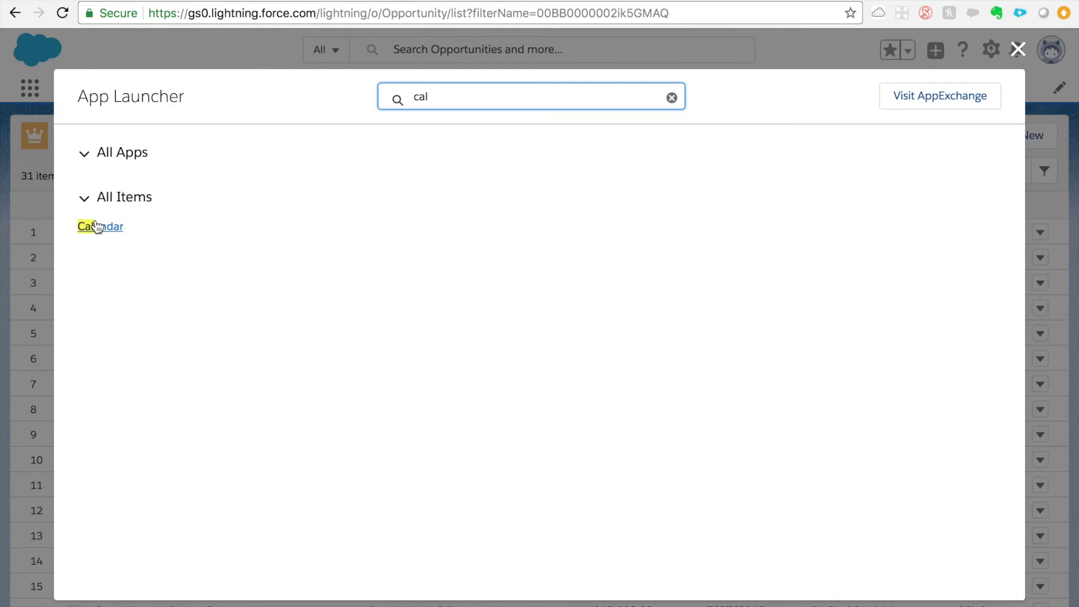
{"action": "left_click", "coordinate": [97, 226]}
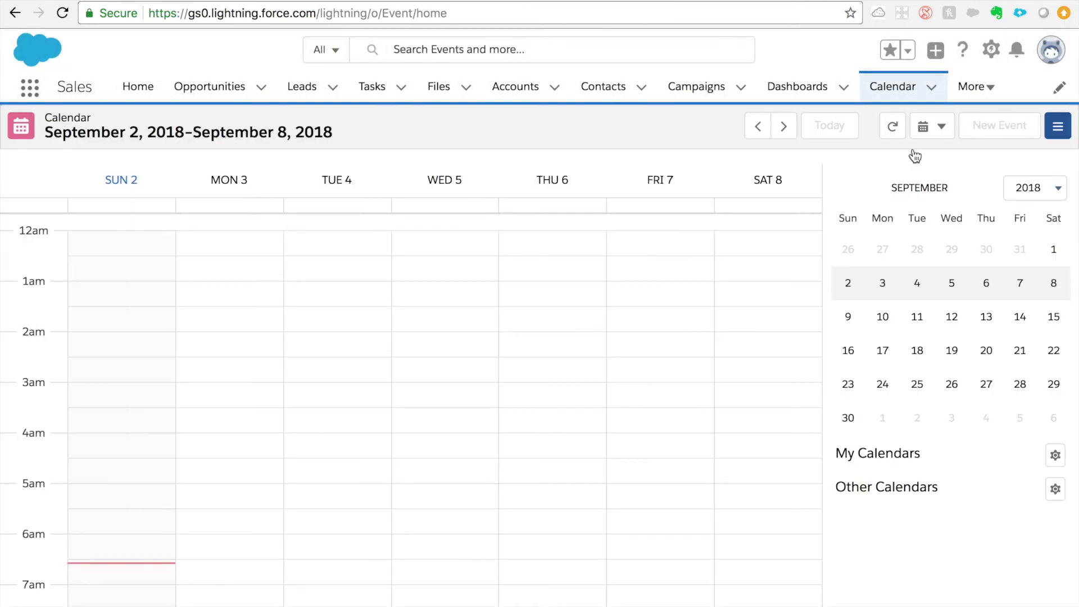
Create a new calendar event set to repeat daily with no end date.
{"action": "left_click", "coordinate": [987, 119]}
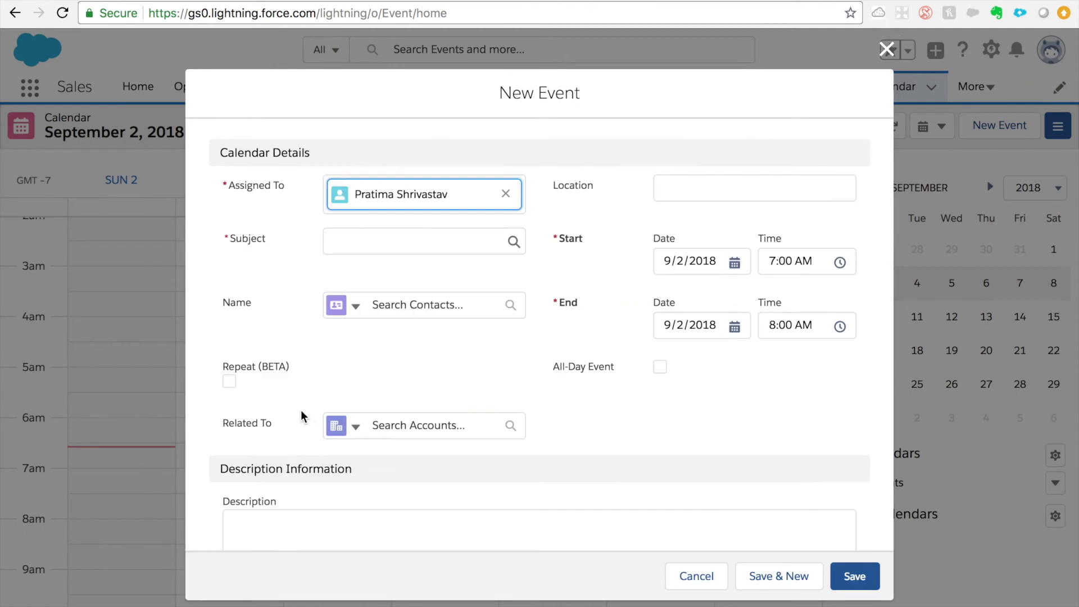
{"action": "left_click", "coordinate": [230, 380]}
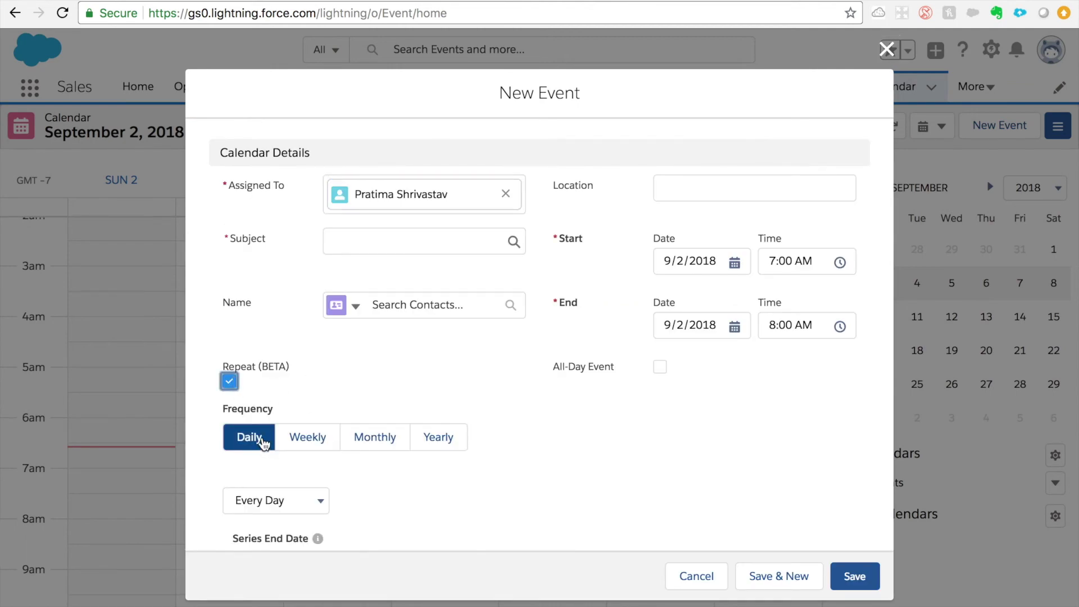
{"action": "scroll", "coordinate": [270, 450], "scroll_direction": "down", "scroll_amount": 2}
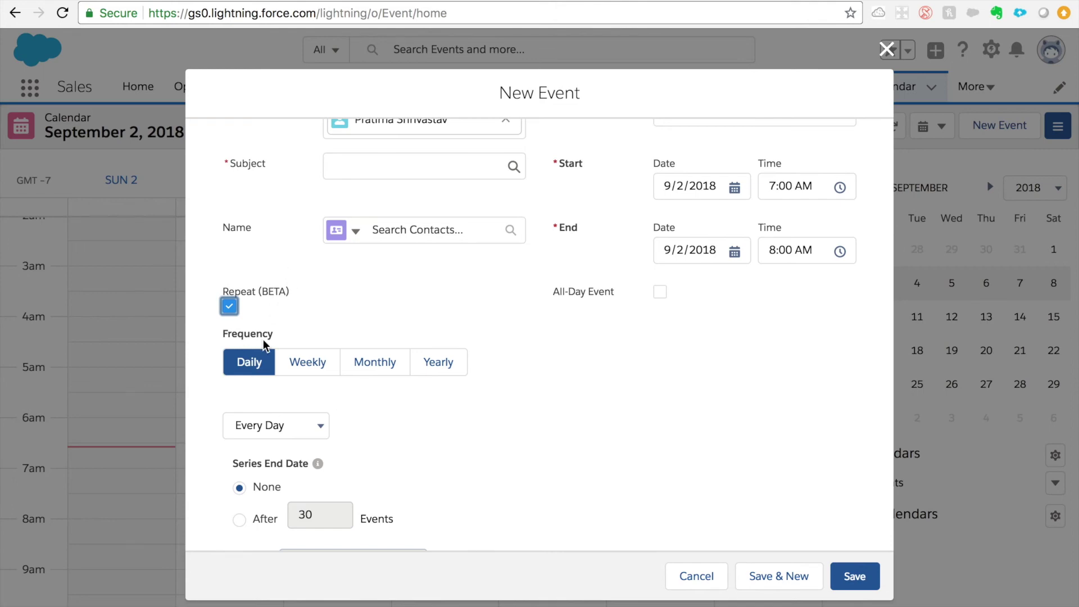
{"action": "scroll", "coordinate": [264, 337], "scroll_direction": "up", "scroll_amount": 2}
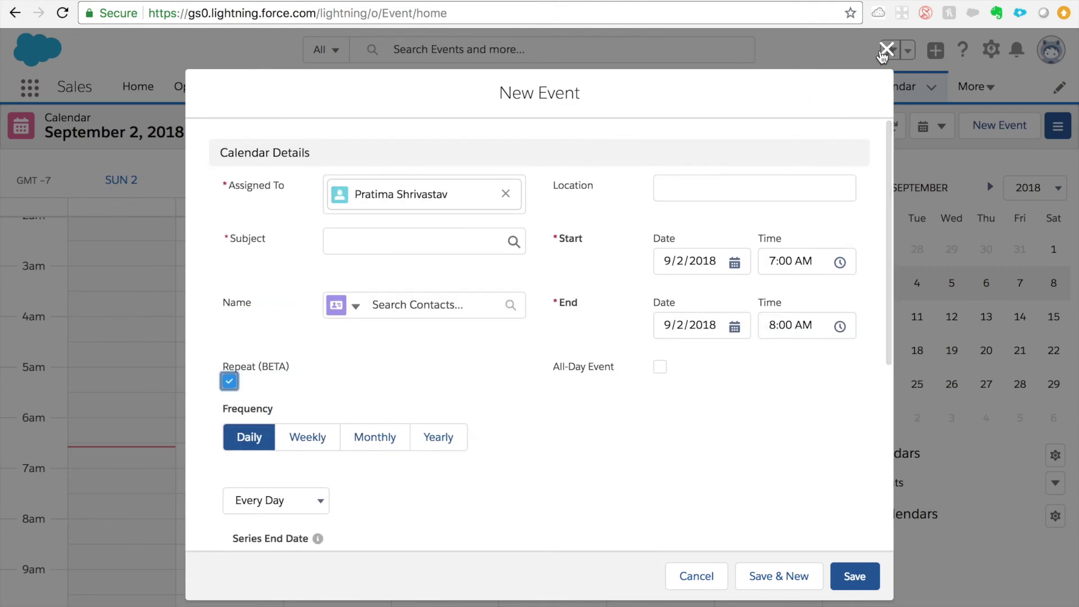
Close the New Event form and open Reports, showing the 'Opportunity Without act…' public report.
{"action": "left_click", "coordinate": [886, 49]}
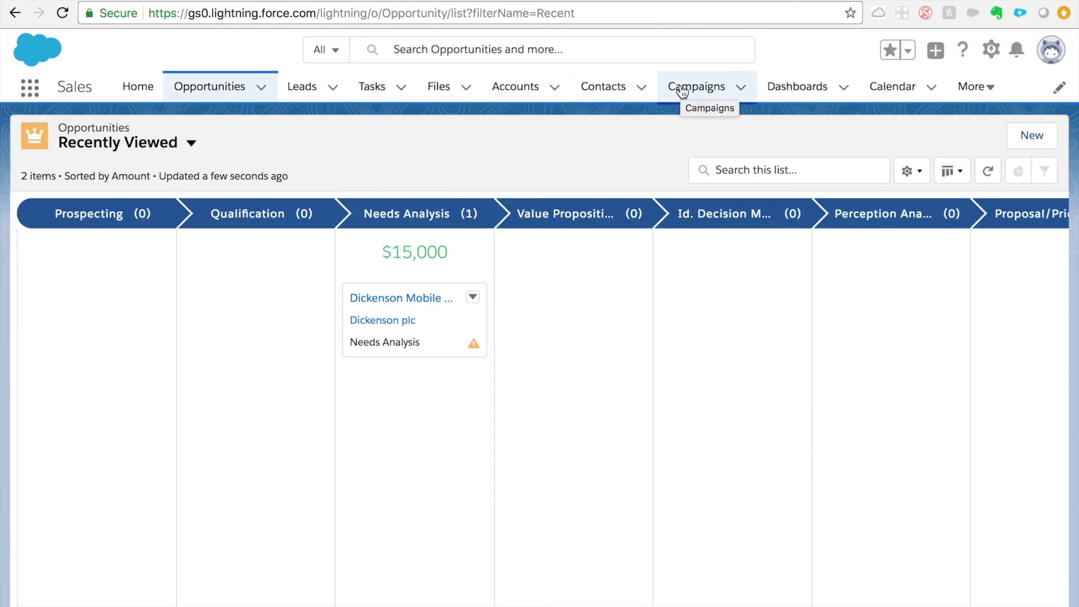
{"action": "left_click", "coordinate": [979, 94]}
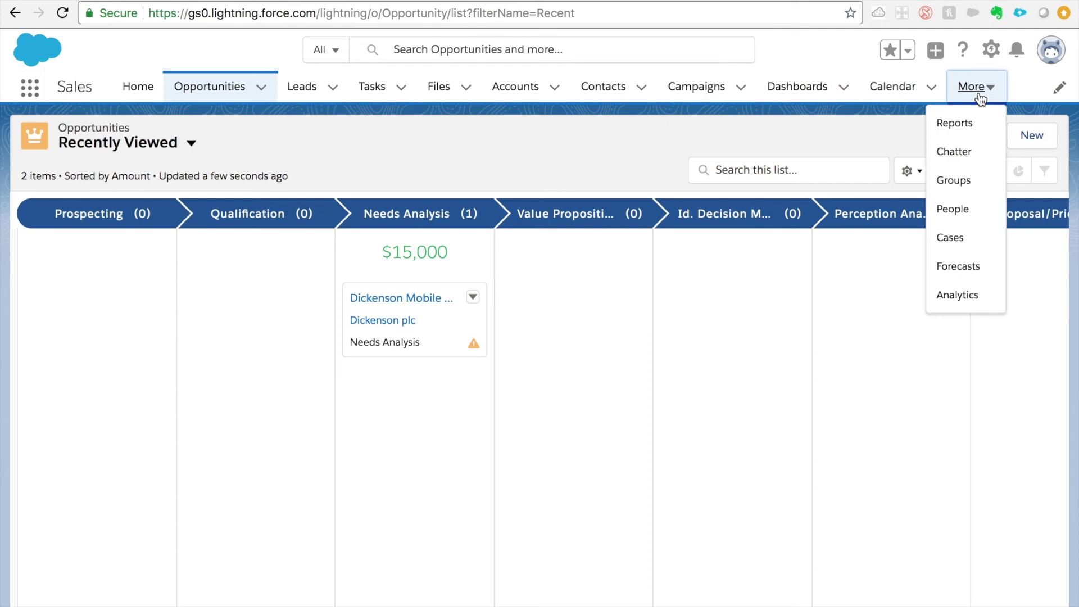
{"action": "left_click", "coordinate": [953, 124]}
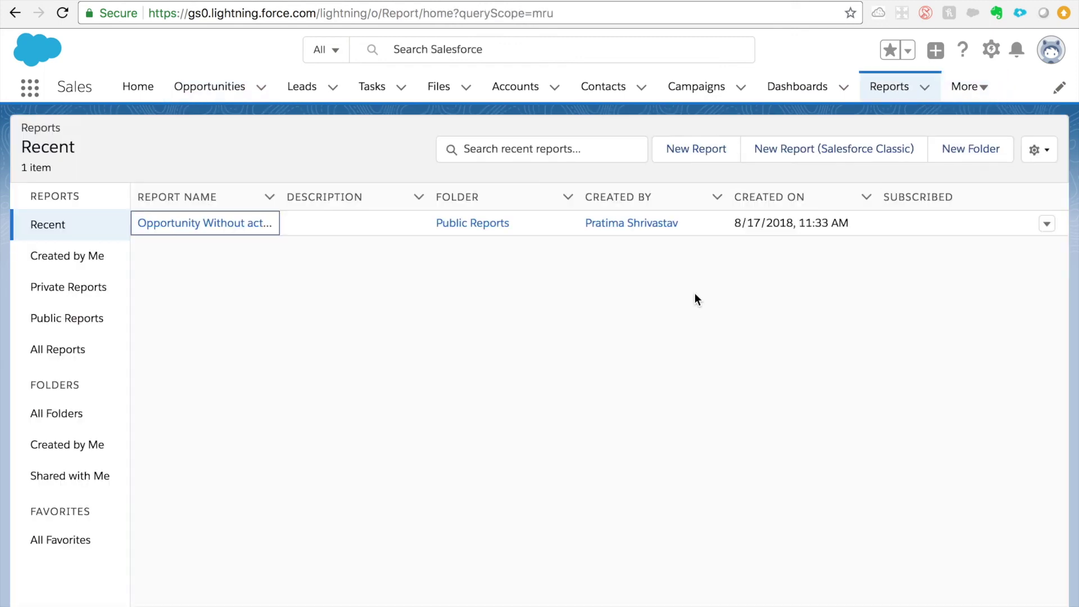
{"action": "left_click", "coordinate": [555, 151]}
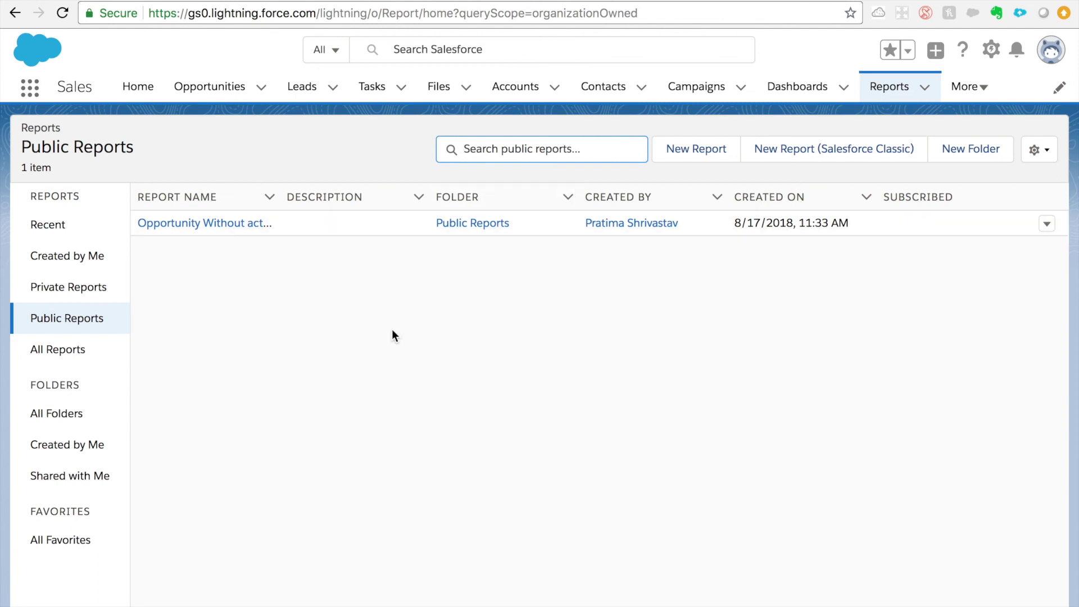
{"action": "left_click", "coordinate": [501, 54]}
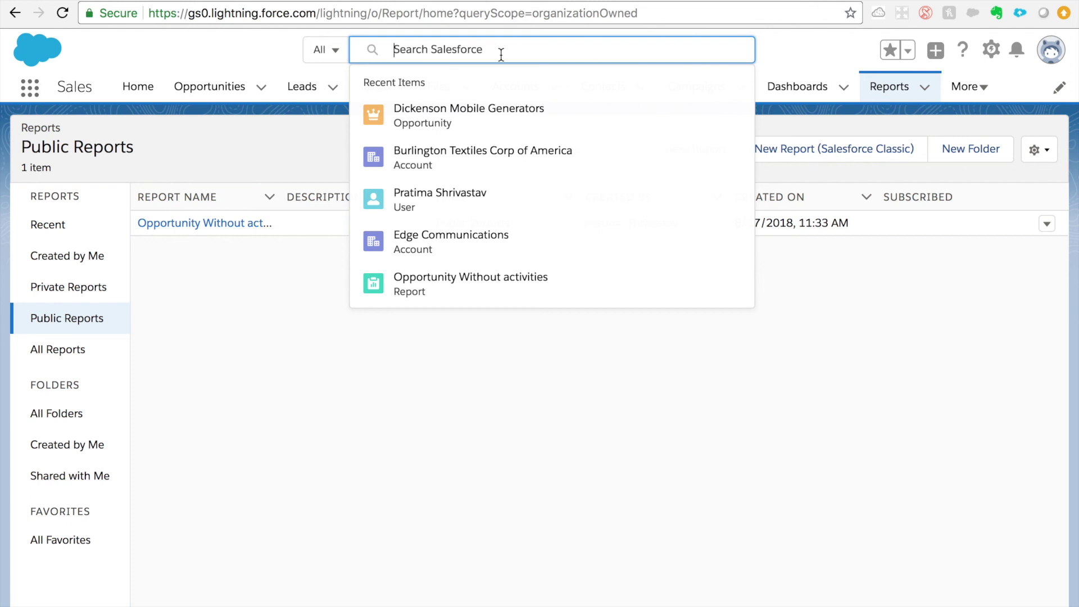
{"action": "left_click", "coordinate": [316, 140]}
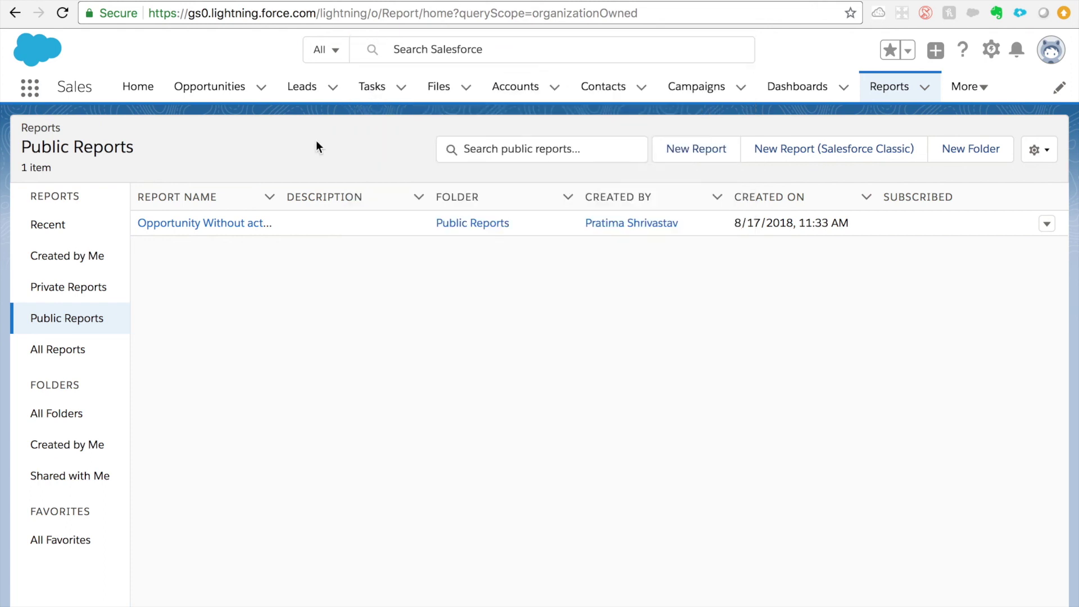